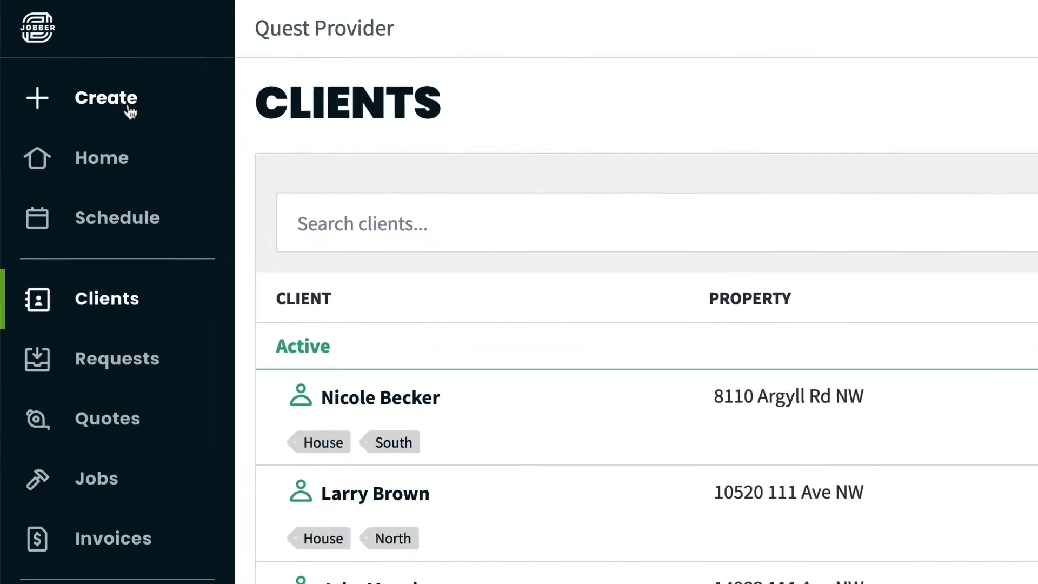
# - Open a blank New Client form from the Create menu
pyautogui.click(318, 81)
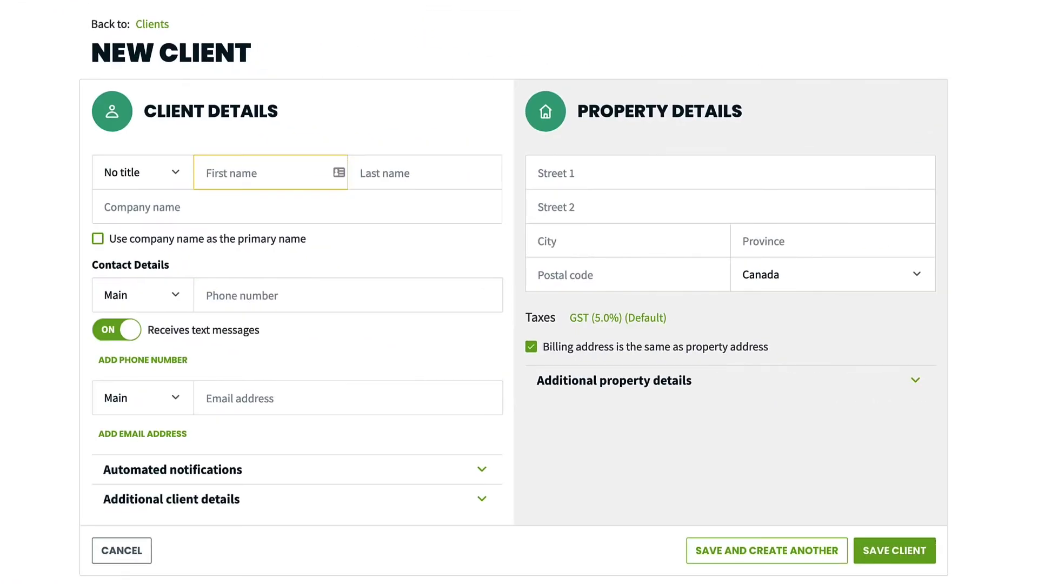
pyautogui.write('Natasha')
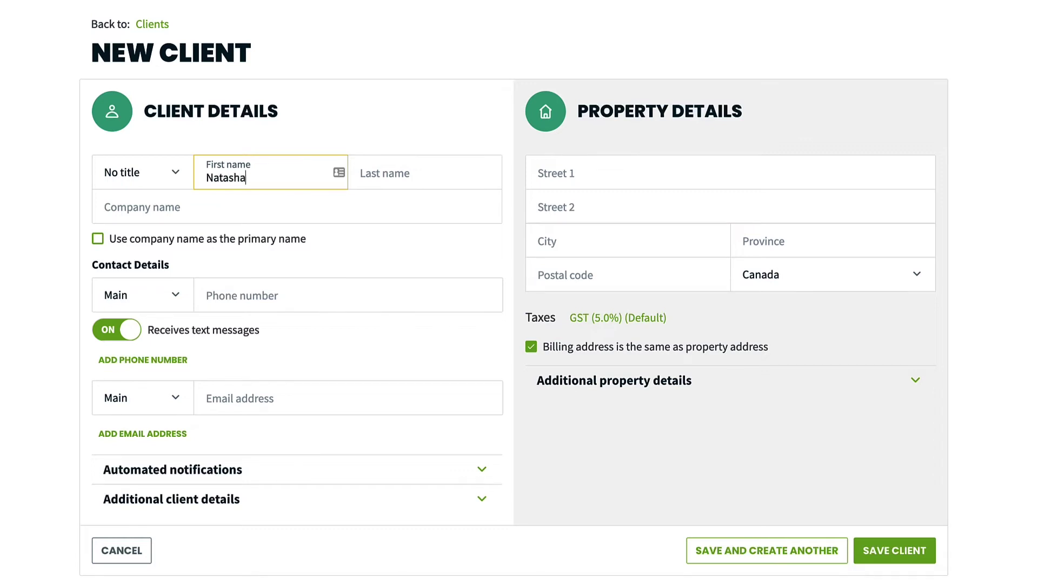
pyautogui.press('Tab')
pyautogui.write('Wh')
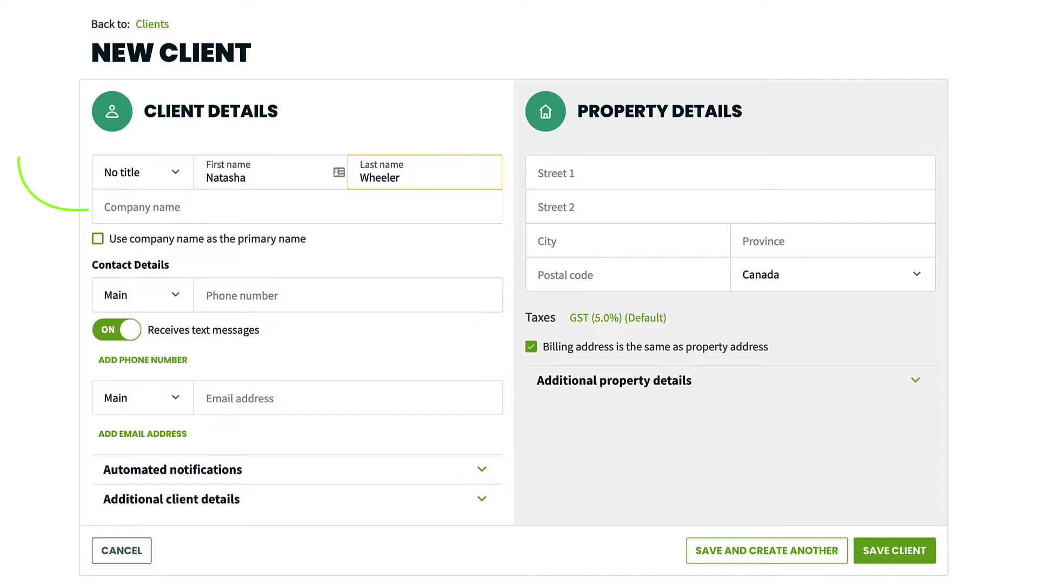
pyautogui.press('Tab')
pyautogui.press('Tab')
pyautogui.press('Tab')
pyautogui.write('780-555-7555')
pyautogui.press('Tab')
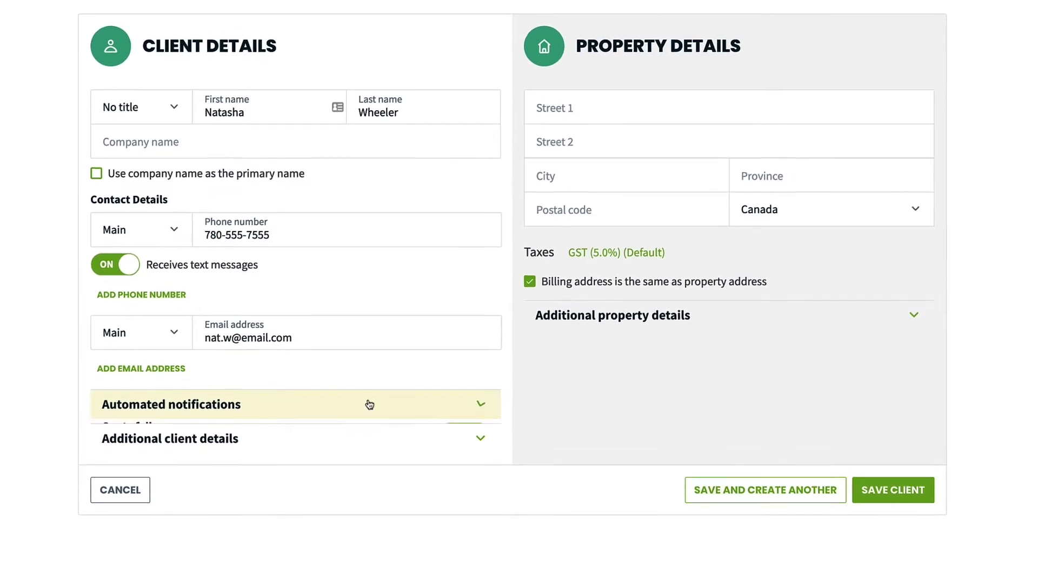
pyautogui.click(365, 466)
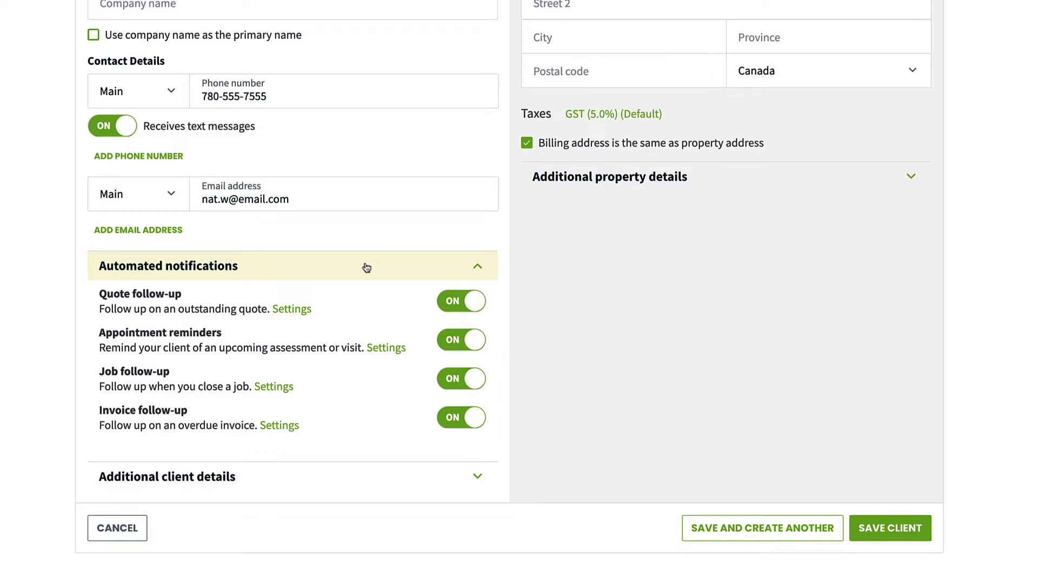
# - Expand additional client details and enter Luisa as the referrer
pyautogui.click(379, 429)
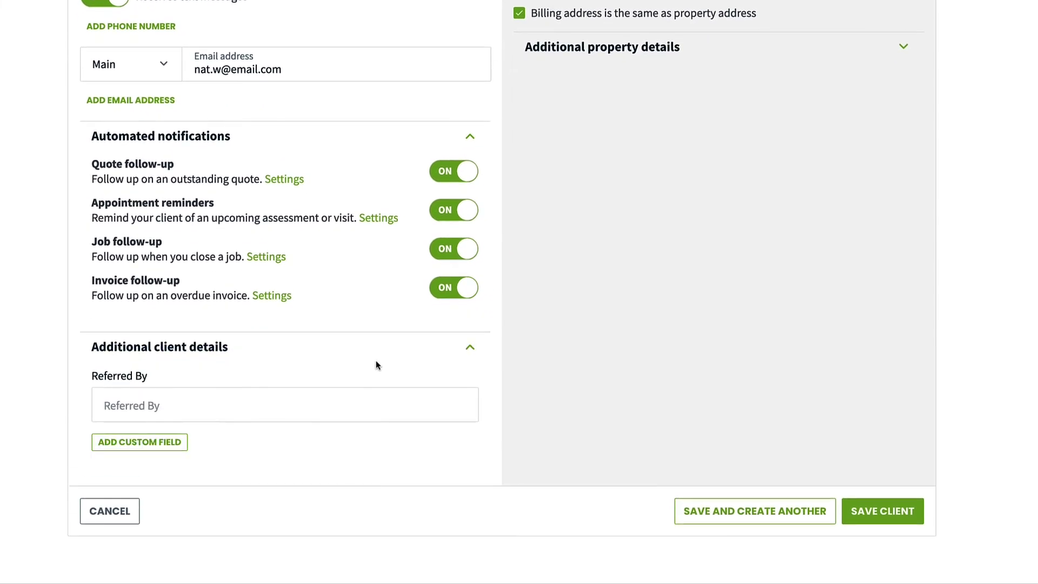
pyautogui.click(368, 402)
pyautogui.write('Luisa')
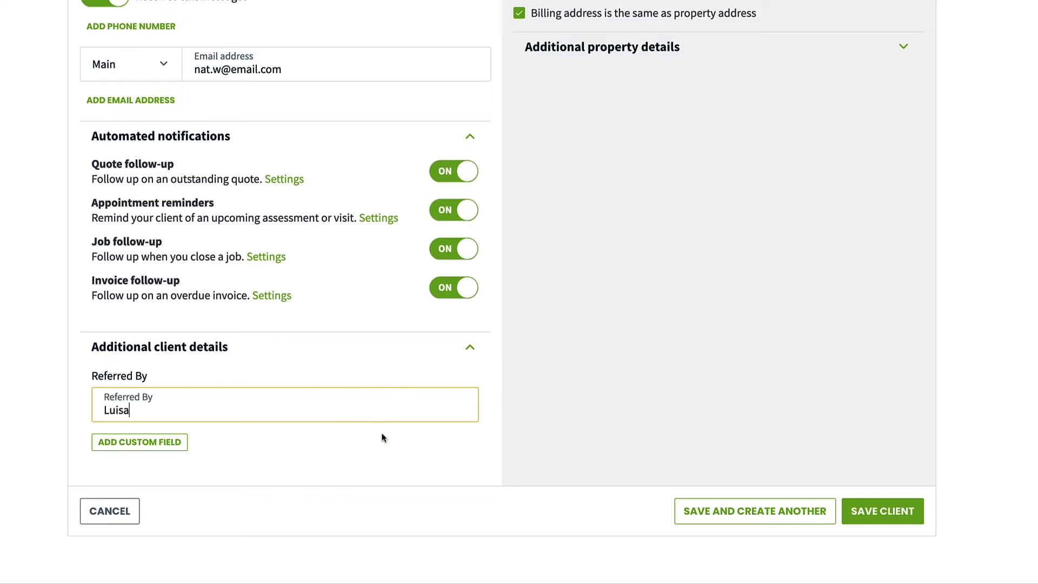
pyautogui.write('11')
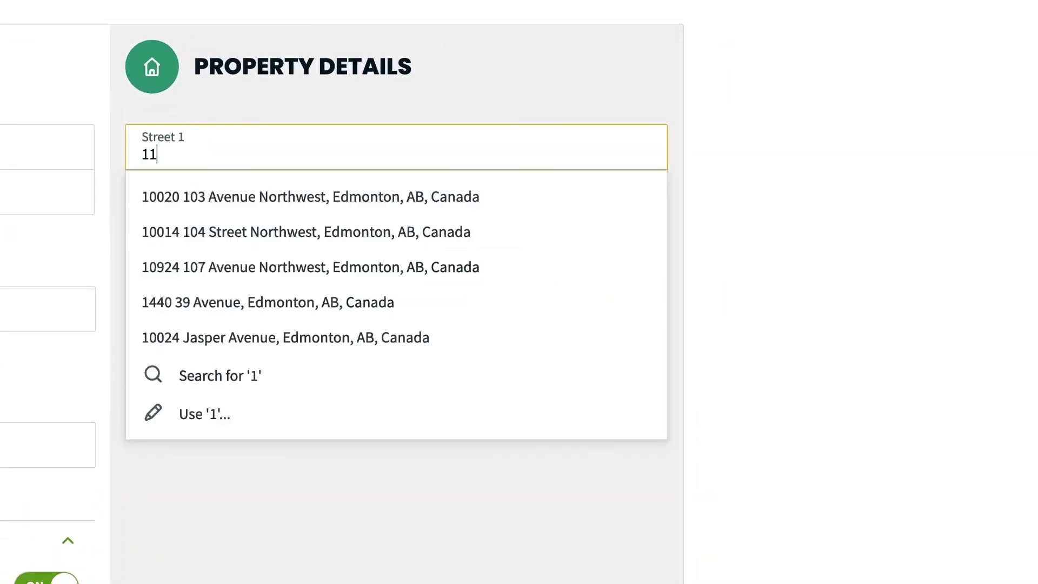
pyautogui.click(241, 196)
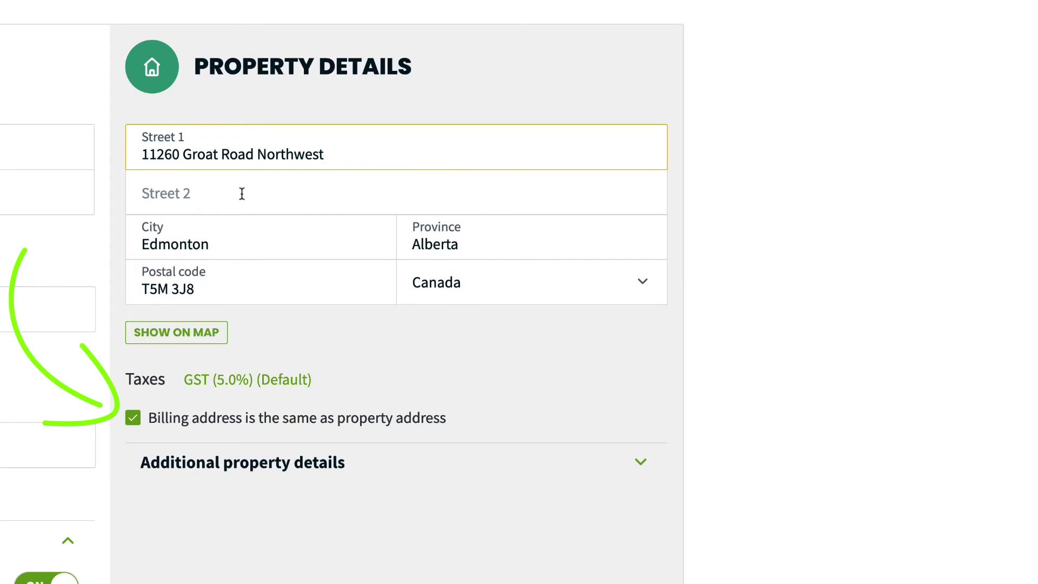
pyautogui.click(380, 464)
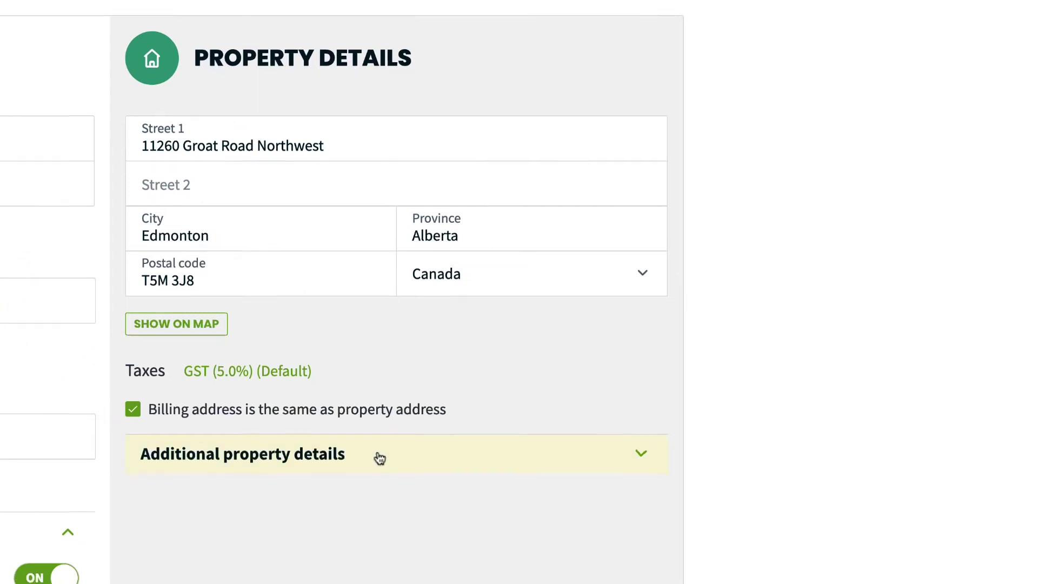
pyautogui.click(396, 326)
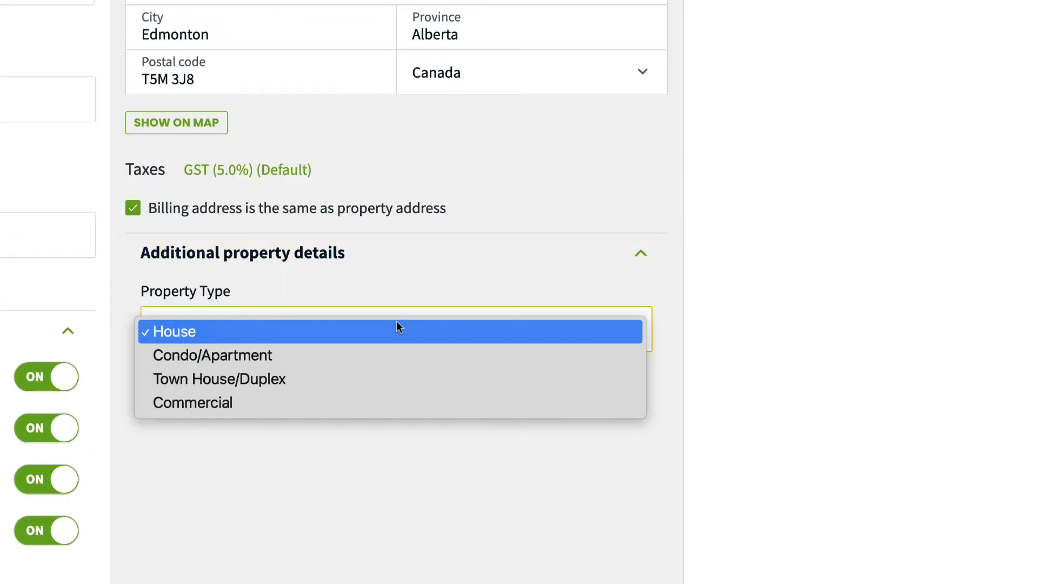
pyautogui.click(397, 326)
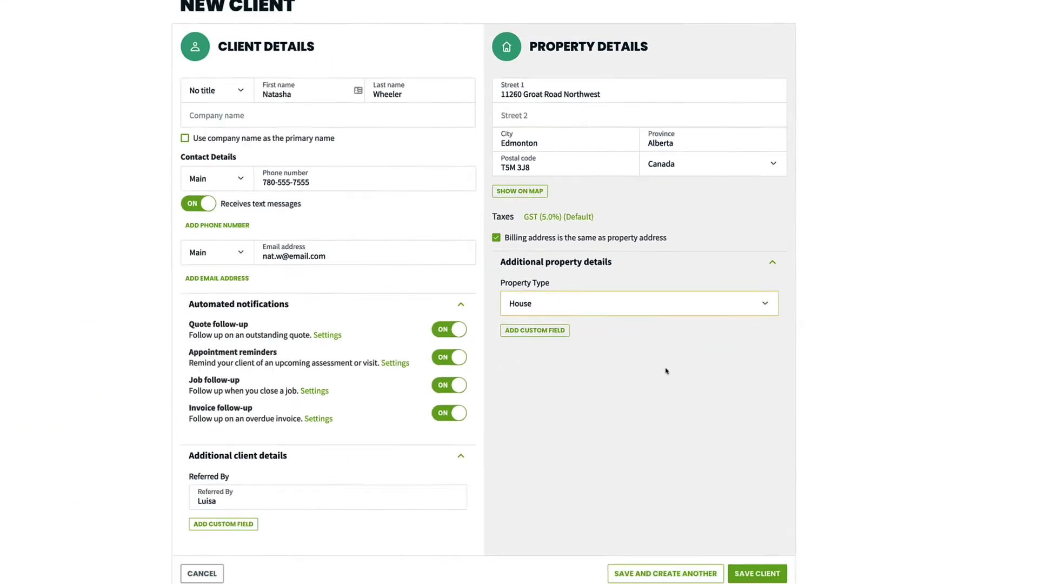
pyautogui.click(755, 559)
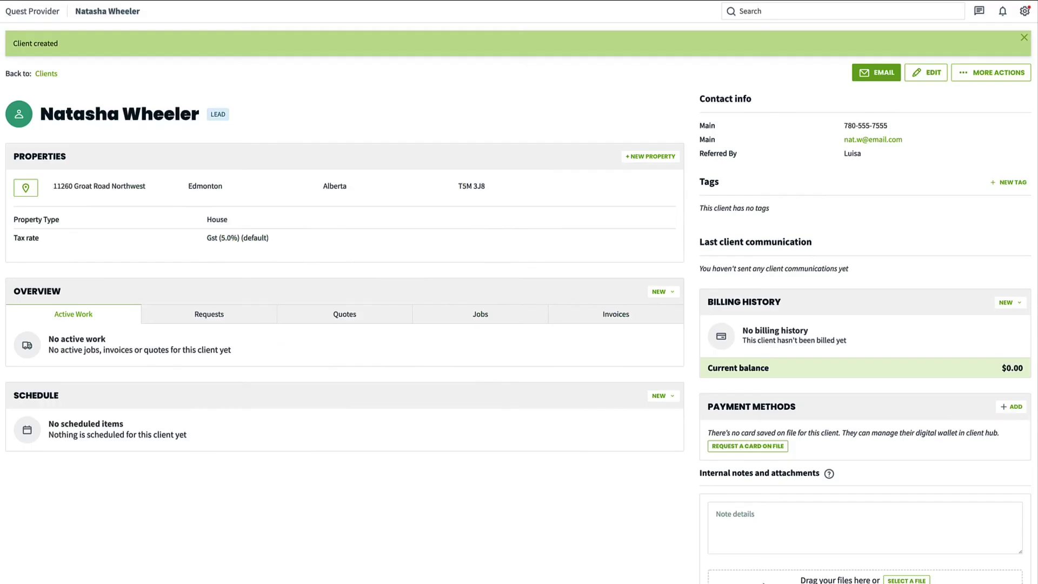